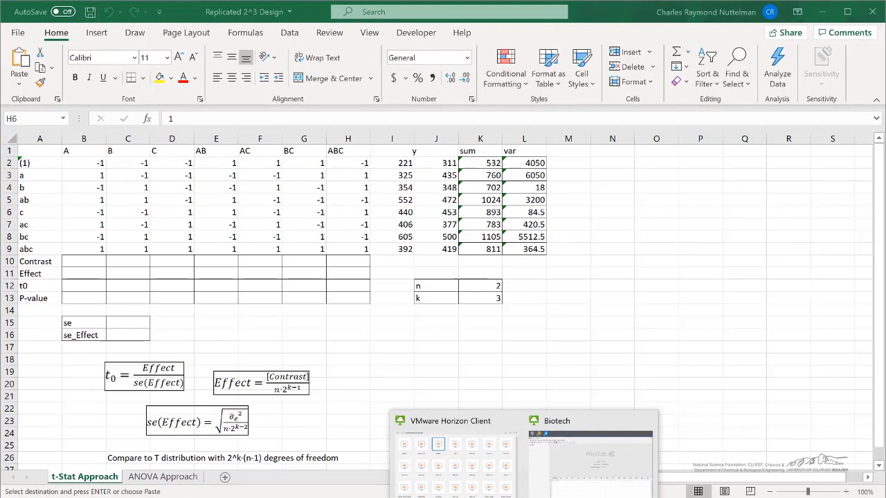
Switch to Minitab and start a new 2-level factorial design (default generators) with 3 factors.
{"action": "left_click", "coordinate": [459, 439]}
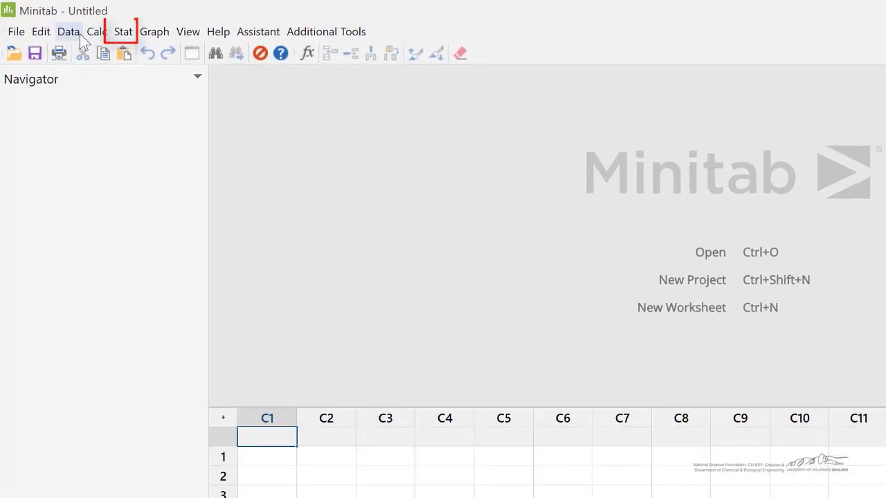
{"action": "left_click", "coordinate": [125, 34]}
{"action": "mouse_move", "coordinate": [141, 114]}
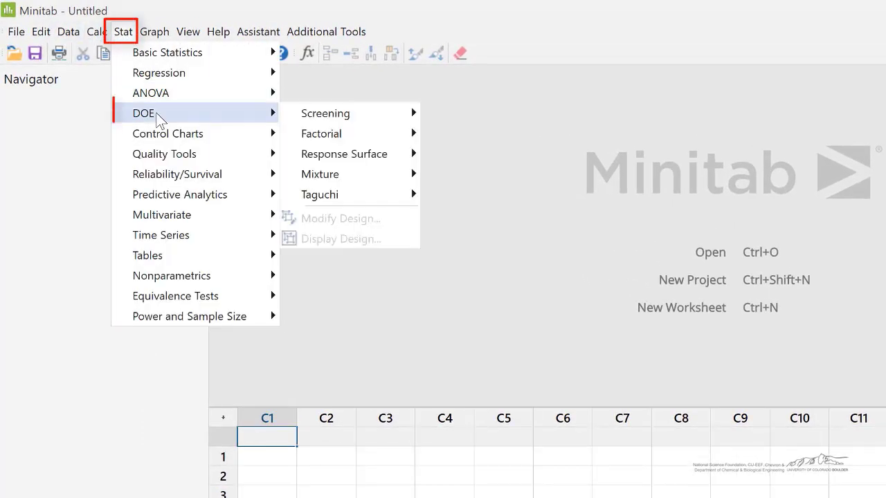
{"action": "mouse_move", "coordinate": [330, 135]}
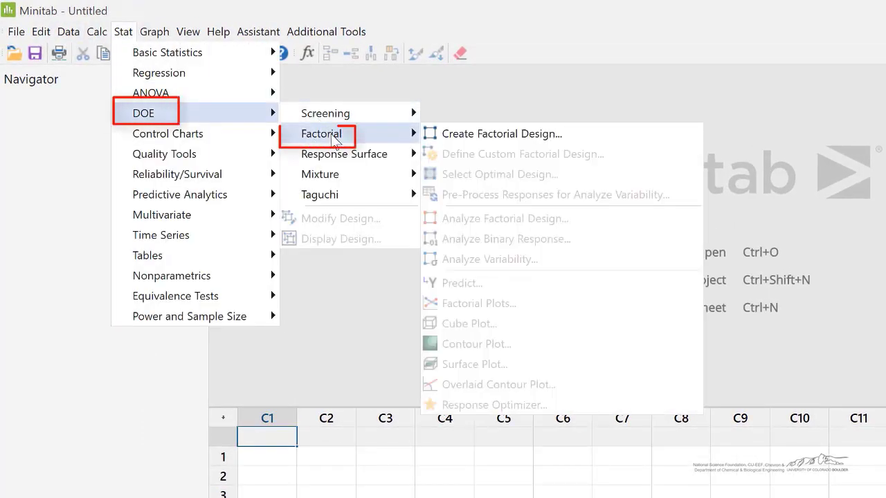
{"action": "left_click", "coordinate": [493, 135]}
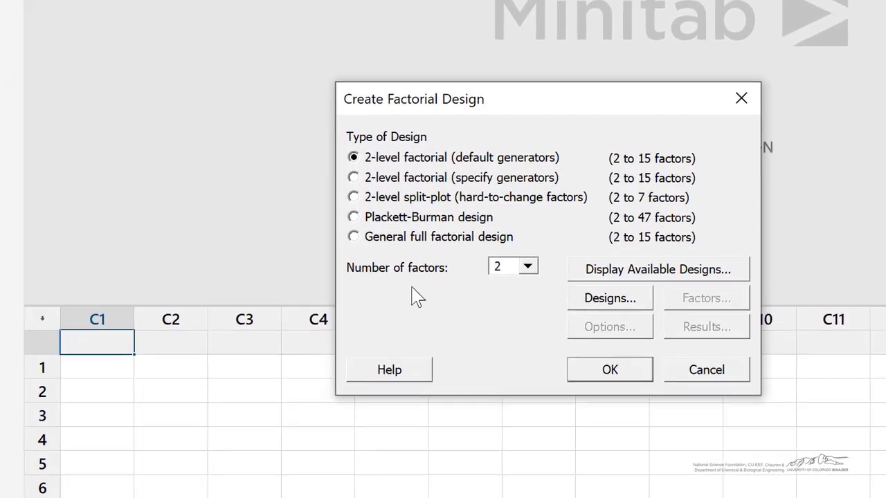
{"action": "left_click", "coordinate": [585, 341]}
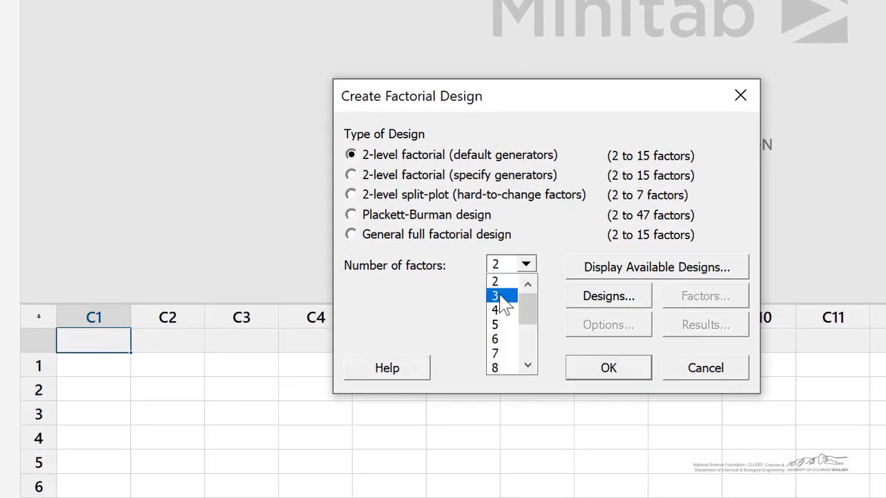
{"action": "left_click", "coordinate": [500, 296]}
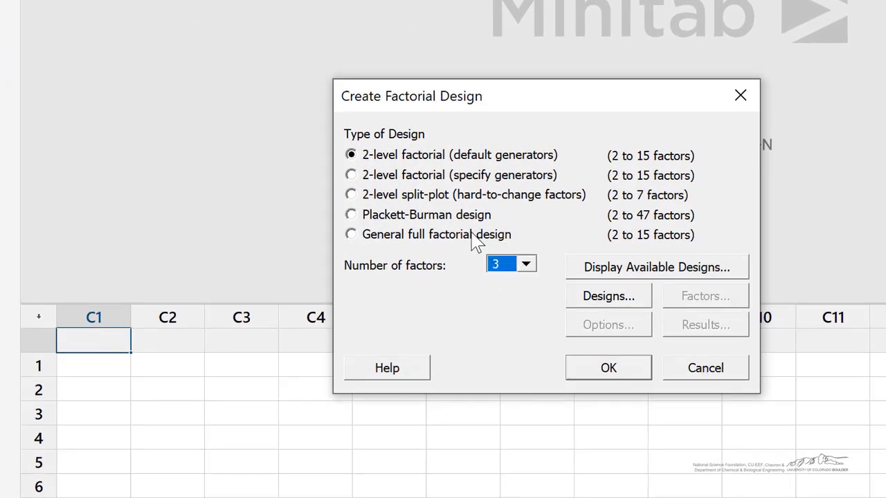
Choose the full factorial design with 8 runs and set 2 replicates for corner points.
{"action": "left_click", "coordinate": [604, 307]}
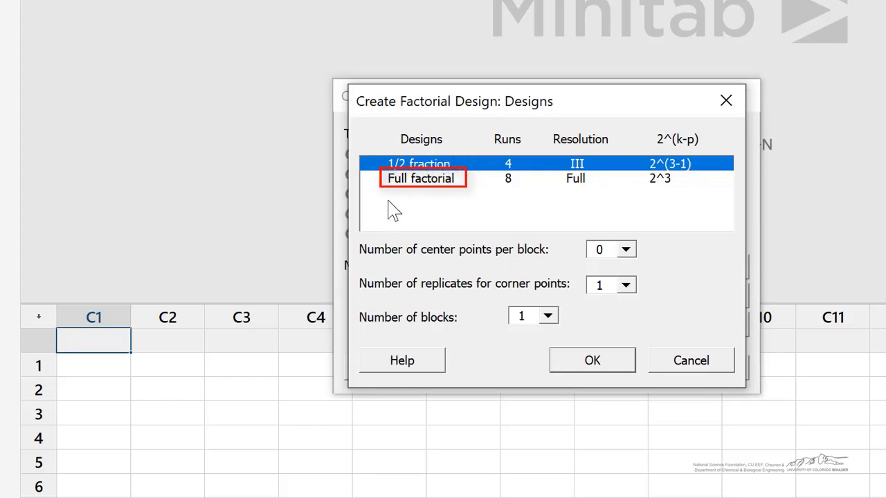
{"action": "left_click", "coordinate": [429, 182]}
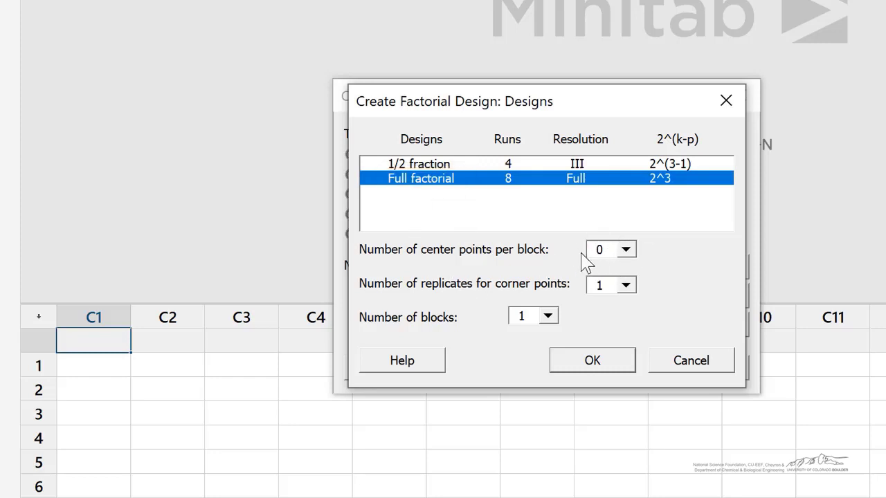
{"action": "left_click", "coordinate": [626, 287]}
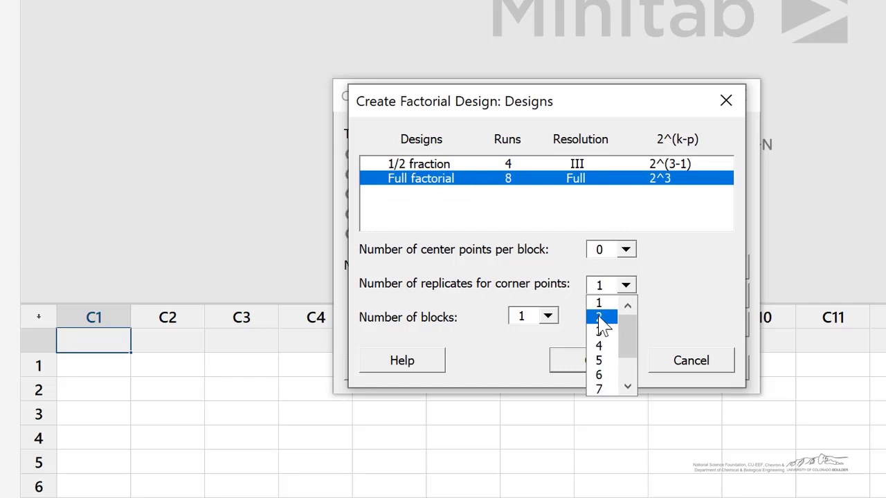
{"action": "left_click", "coordinate": [600, 319]}
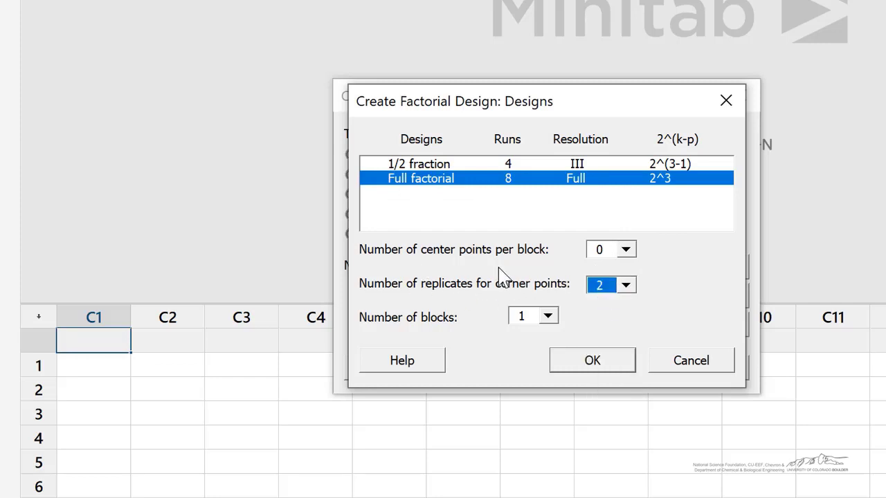
{"action": "left_click", "coordinate": [585, 366]}
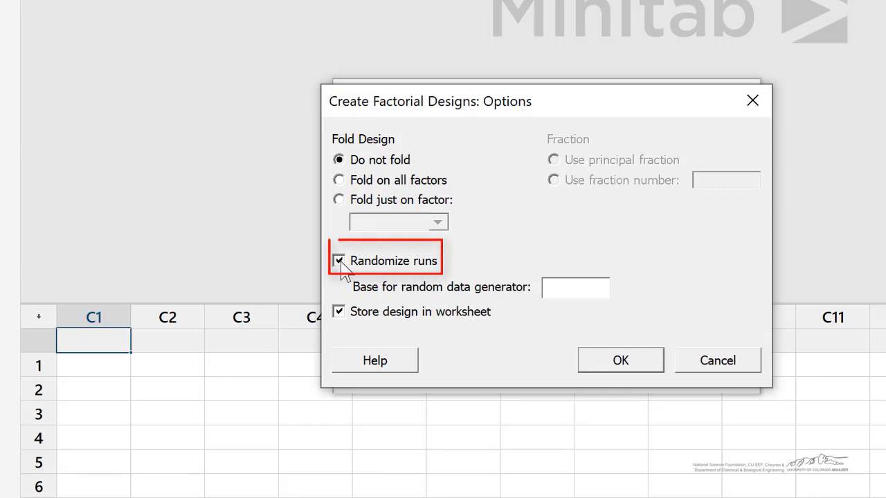
Turn off run randomization in the design options and create the factorial design.
{"action": "left_click", "coordinate": [339, 262]}
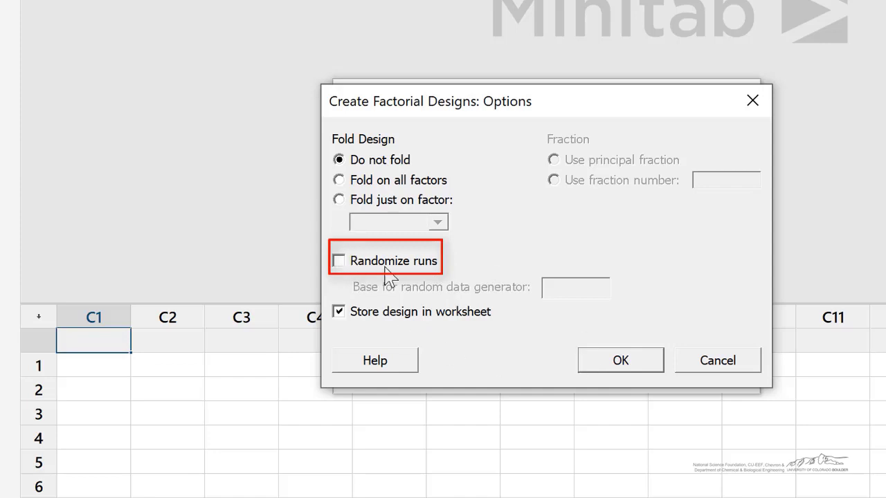
{"action": "left_click", "coordinate": [621, 361]}
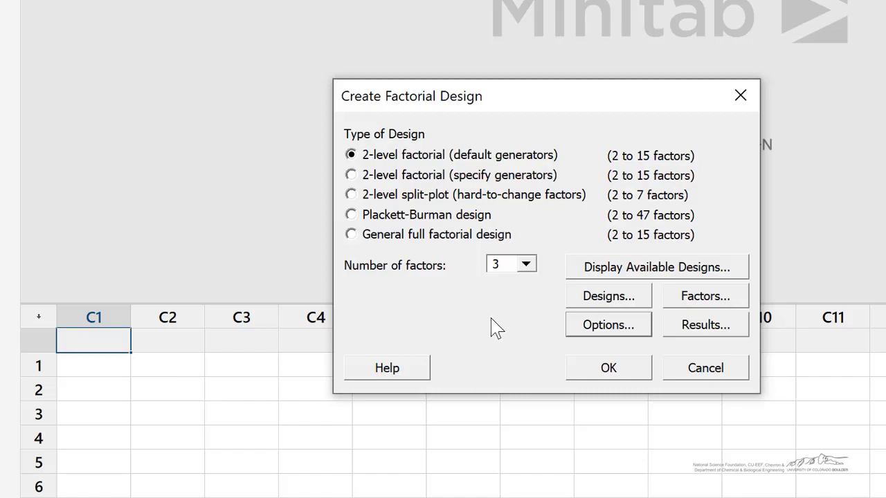
{"action": "left_click", "coordinate": [608, 372]}
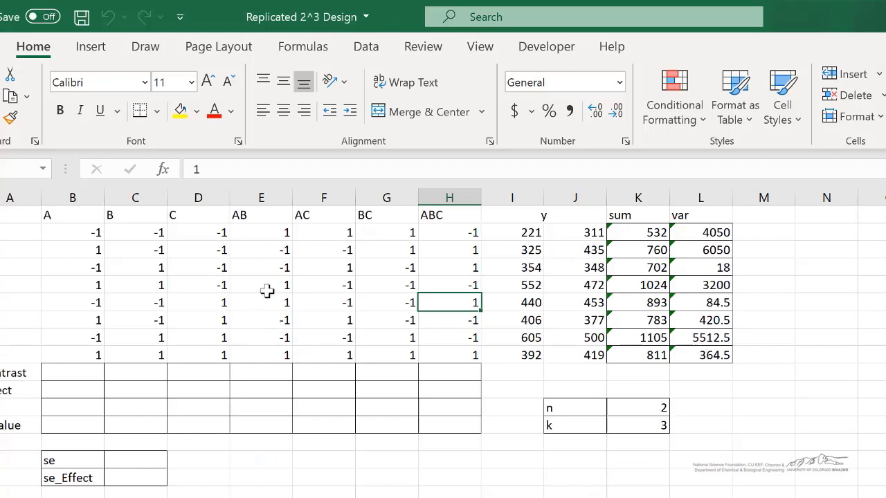
Copy both columns of y data from the Excel sheet and paste them into the Minitab worksheet starting at C8 row 1.
{"action": "left_click", "coordinate": [267, 289]}
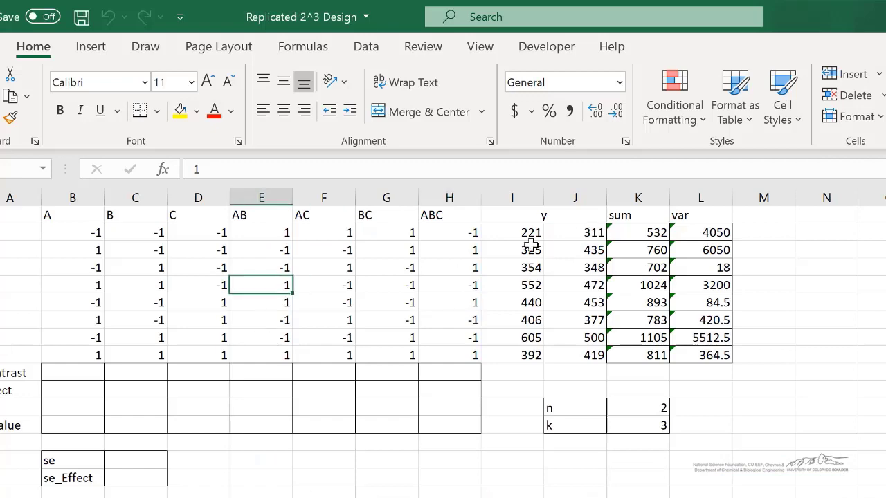
{"action": "left_click_drag", "start_coordinate": [520, 235], "coordinate": [567, 353]}
{"action": "key", "text": "ctrl+c"}
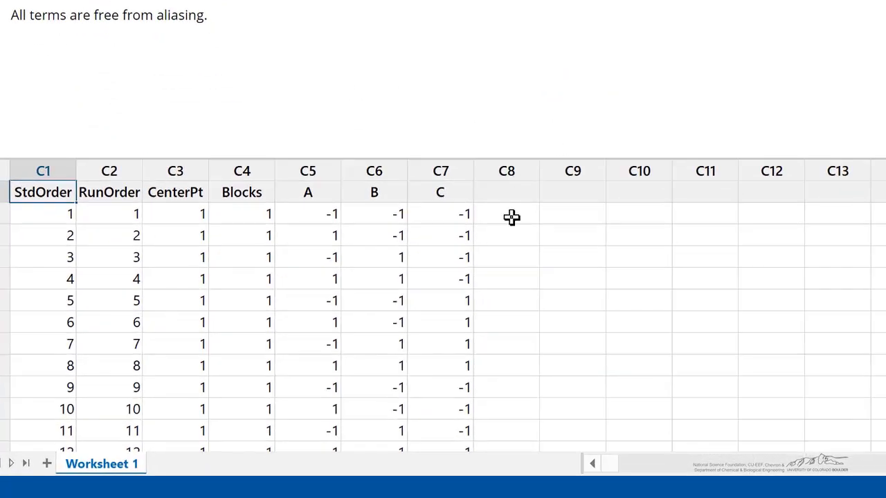
{"action": "left_click", "coordinate": [511, 217]}
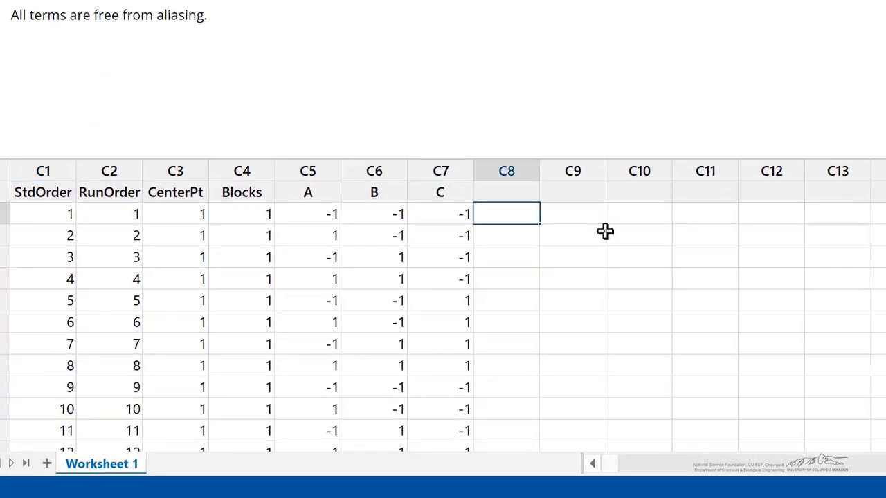
{"action": "key", "text": "ctrl+v"}
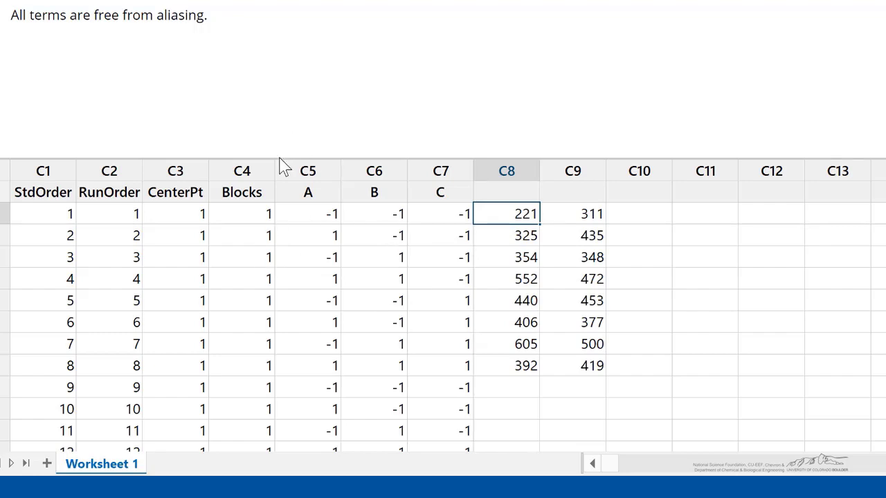
Move the second replicate's eight responses from C9 to below the first replicate in C8, starting at row 9.
{"action": "left_click_drag", "start_coordinate": [275, 159], "coordinate": [261, 29]}
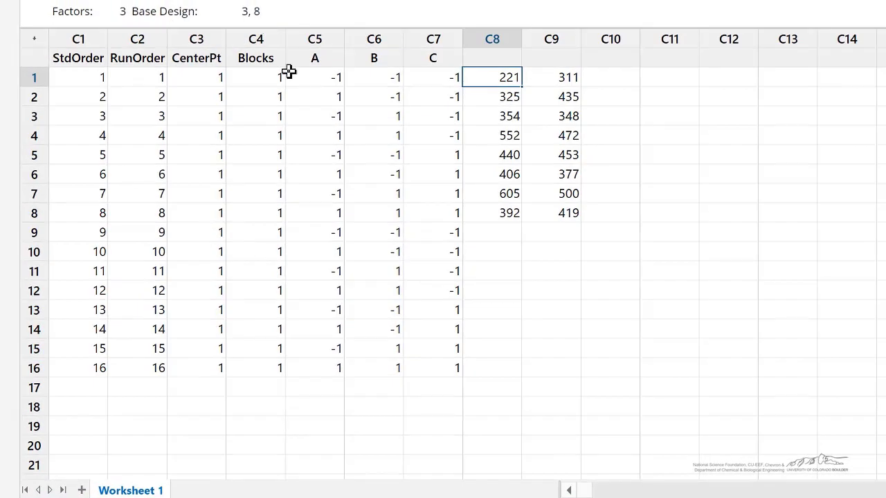
{"action": "left_click_drag", "start_coordinate": [316, 76], "coordinate": [324, 211]}
{"action": "left_click", "coordinate": [315, 233]}
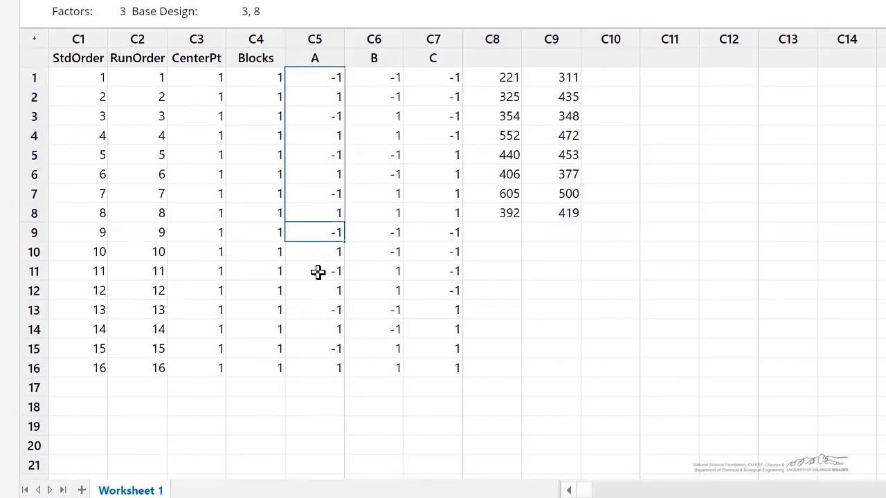
{"action": "left_click_drag", "start_coordinate": [318, 272], "coordinate": [436, 367]}
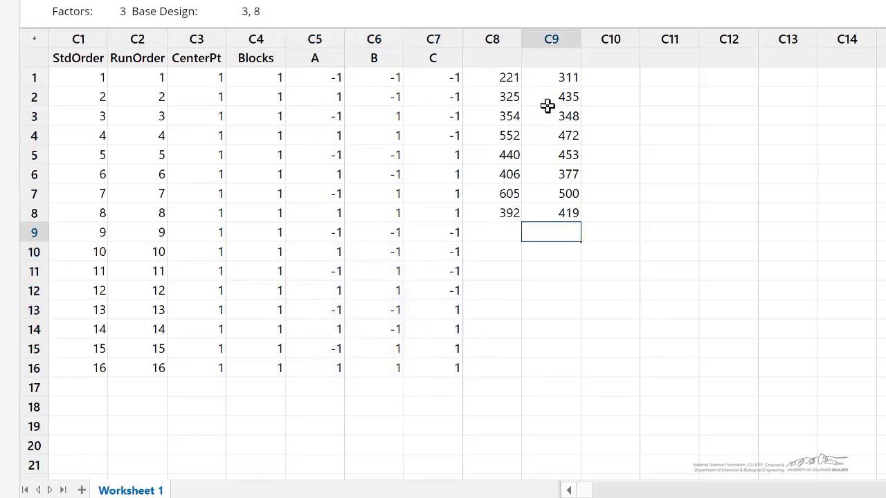
{"action": "left_click_drag", "start_coordinate": [552, 77], "coordinate": [501, 236]}
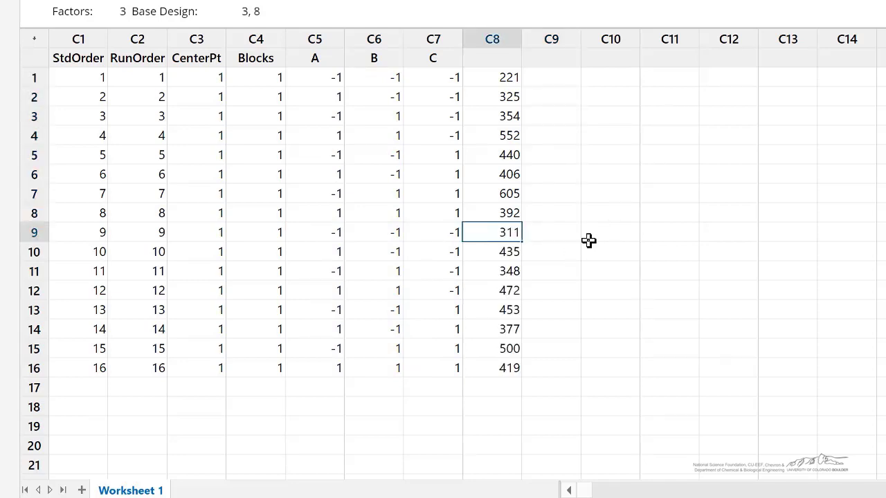
Name the response column C8 "y".
{"action": "left_click", "coordinate": [493, 61]}
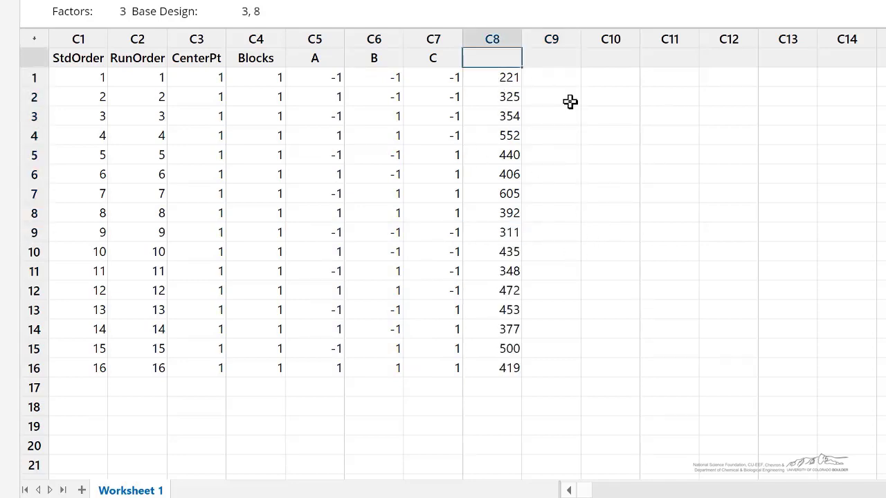
{"action": "type", "text": "y"}
{"action": "key", "text": "Return"}
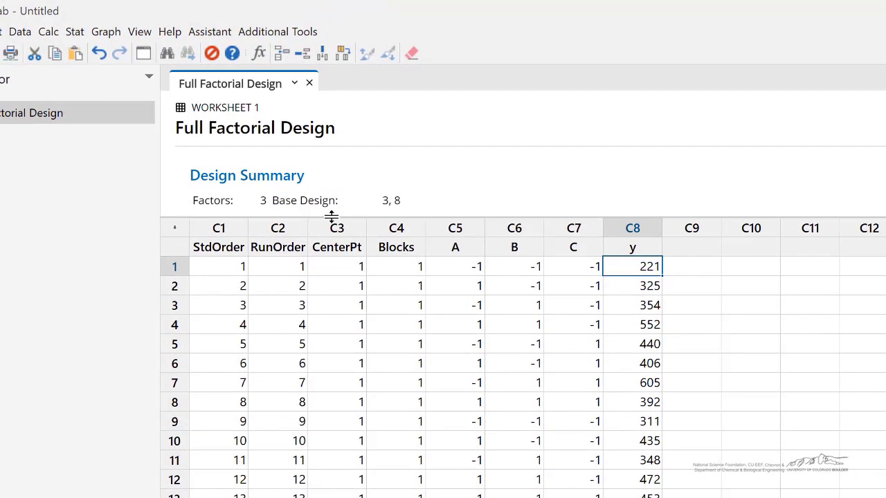
Start Analyze Factorial Design and select column C8 y as the response.
{"action": "left_click_drag", "start_coordinate": [212, 55], "coordinate": [203, 160]}
{"action": "left_click_drag", "start_coordinate": [324, 322], "coordinate": [332, 402]}
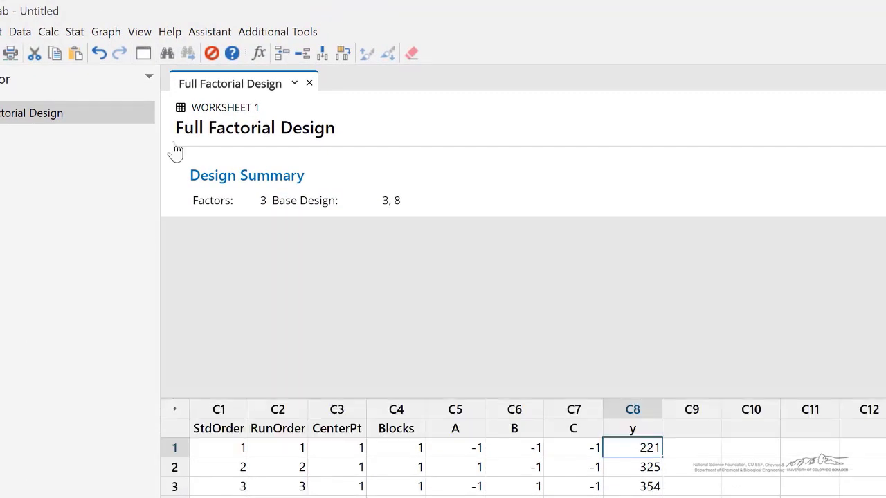
{"action": "left_click", "coordinate": [77, 36]}
{"action": "mouse_move", "coordinate": [117, 122]}
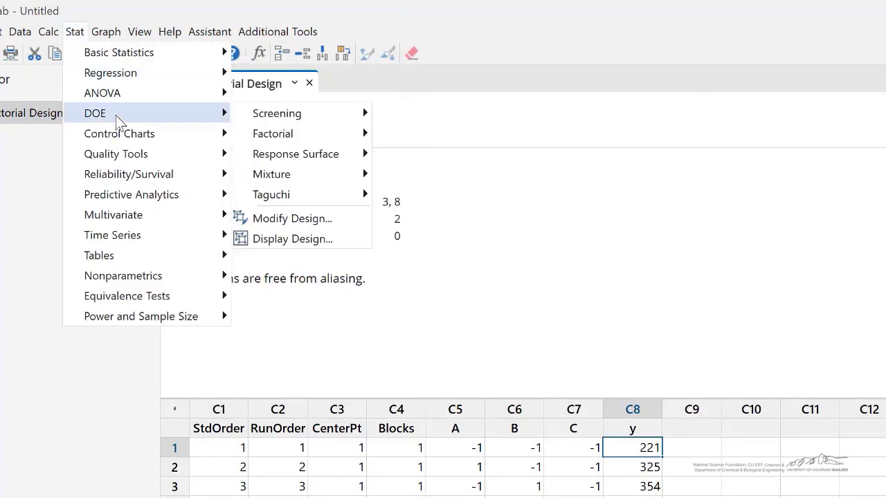
{"action": "mouse_move", "coordinate": [288, 137]}
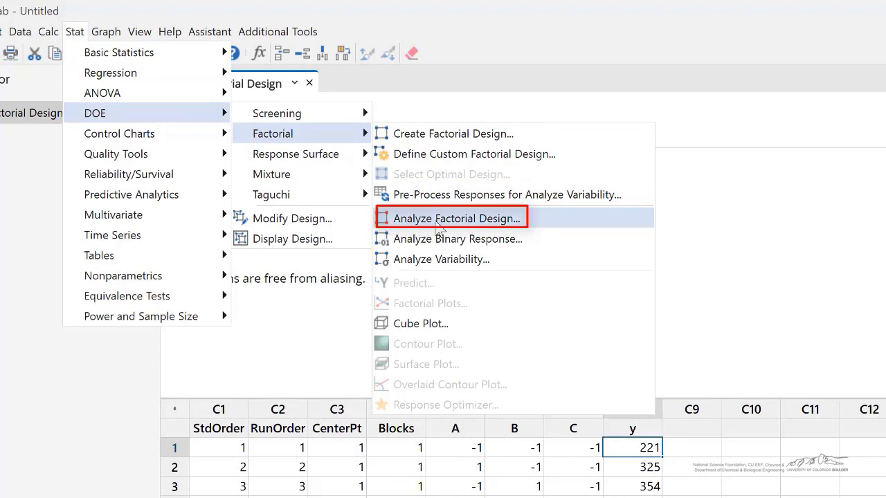
{"action": "left_click", "coordinate": [505, 225]}
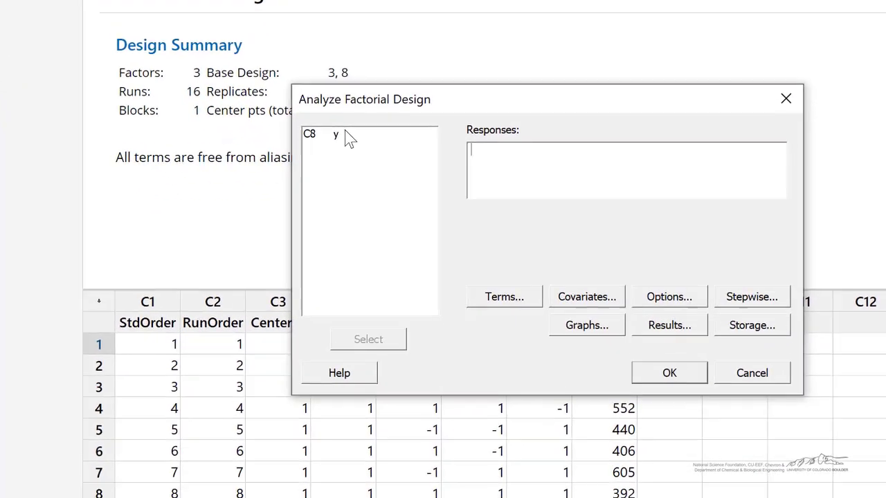
{"action": "left_click", "coordinate": [341, 132]}
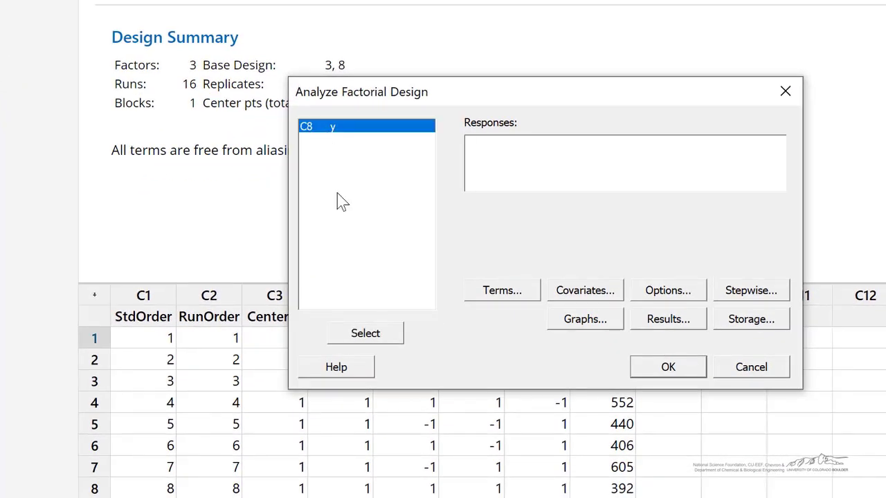
{"action": "left_click", "coordinate": [364, 335]}
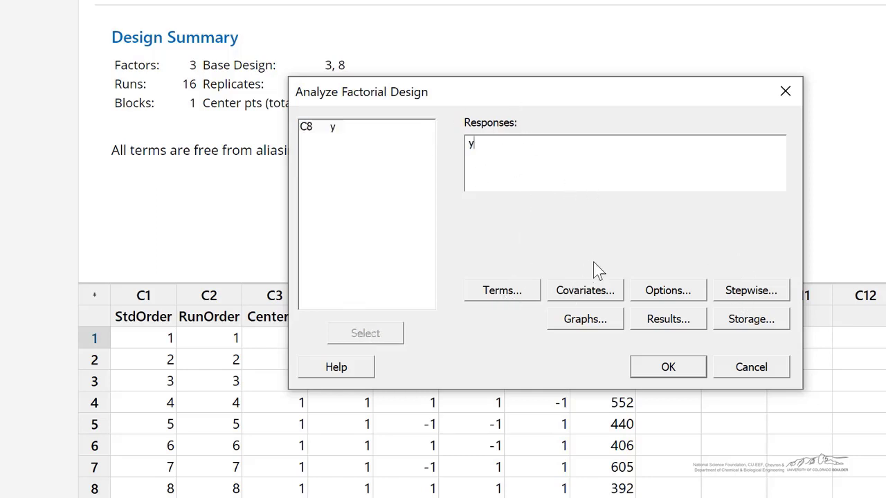
Include model terms up through order 3, run the factorial analysis, and bring the Analysis of Variance table into view.
{"action": "left_click_drag", "start_coordinate": [548, 103], "coordinate": [628, 105]}
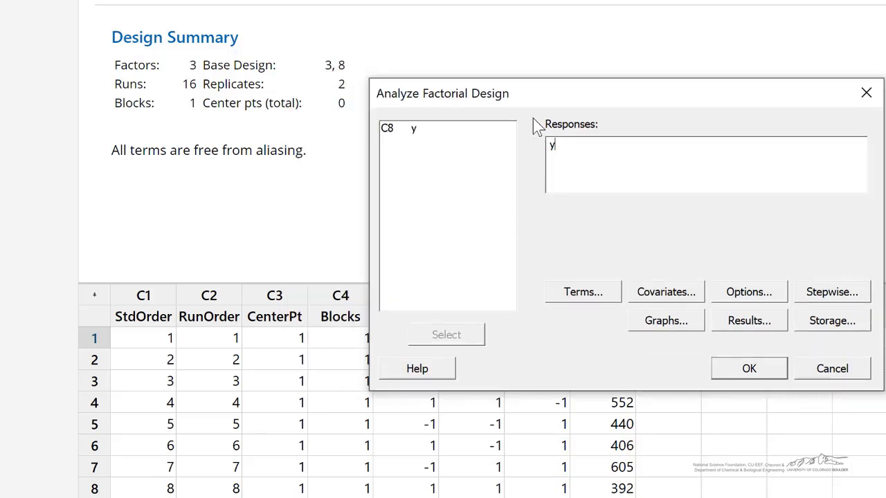
{"action": "left_click", "coordinate": [580, 294]}
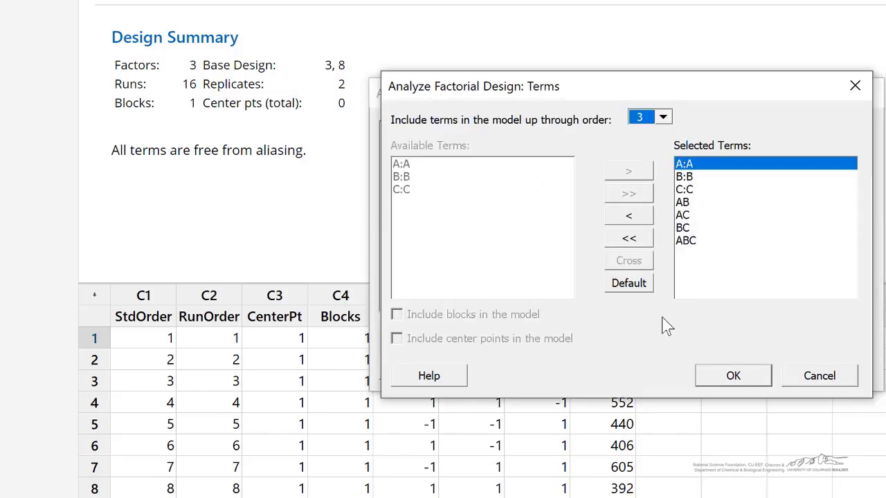
{"action": "left_click", "coordinate": [739, 376]}
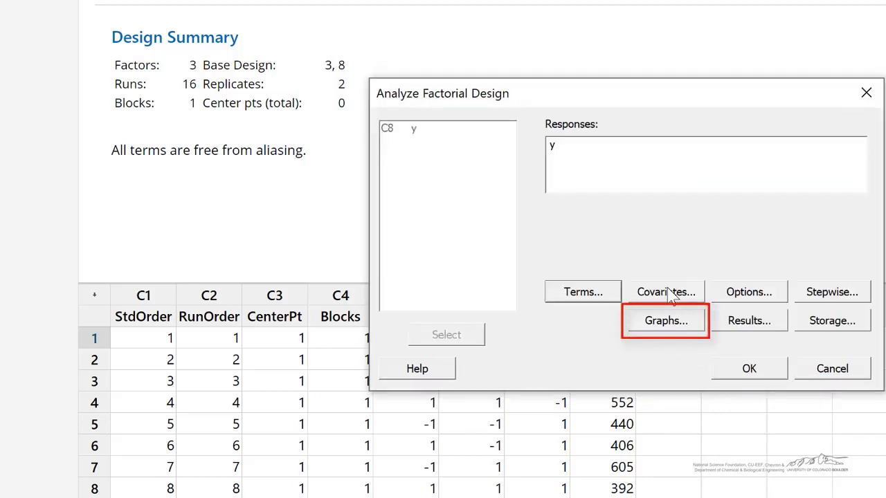
{"action": "left_click", "coordinate": [666, 320]}
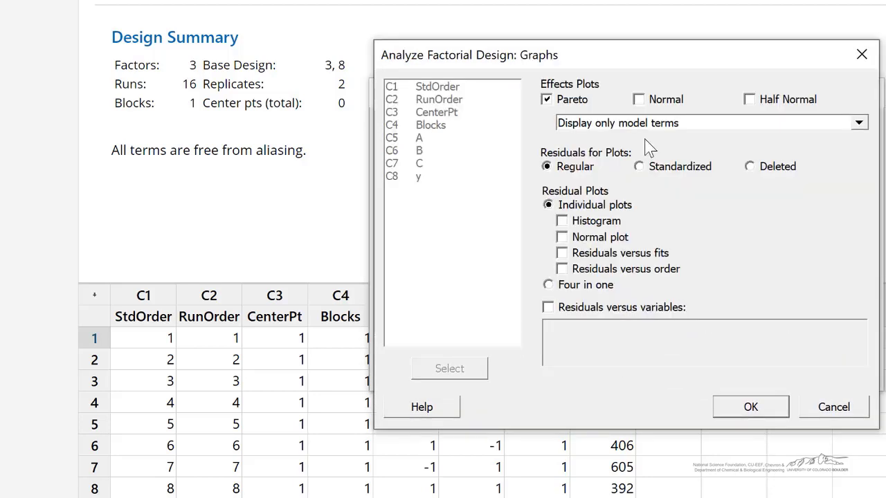
{"action": "left_click", "coordinate": [846, 409]}
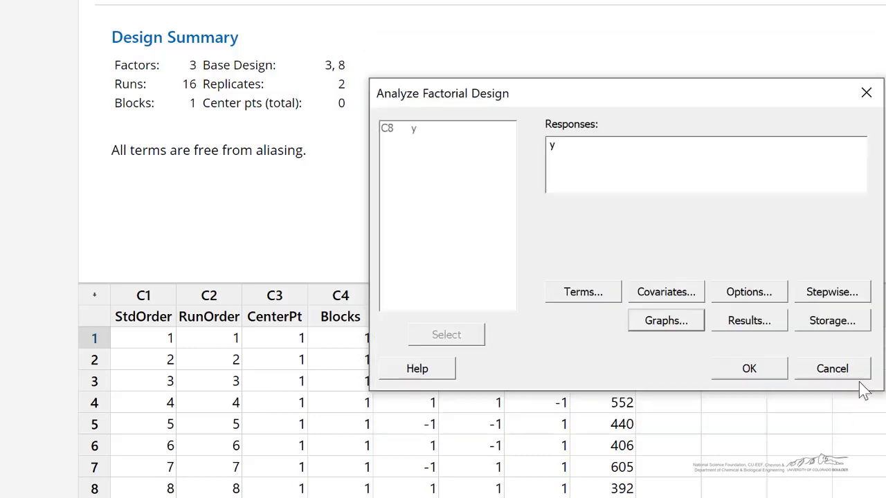
{"action": "left_click", "coordinate": [753, 369]}
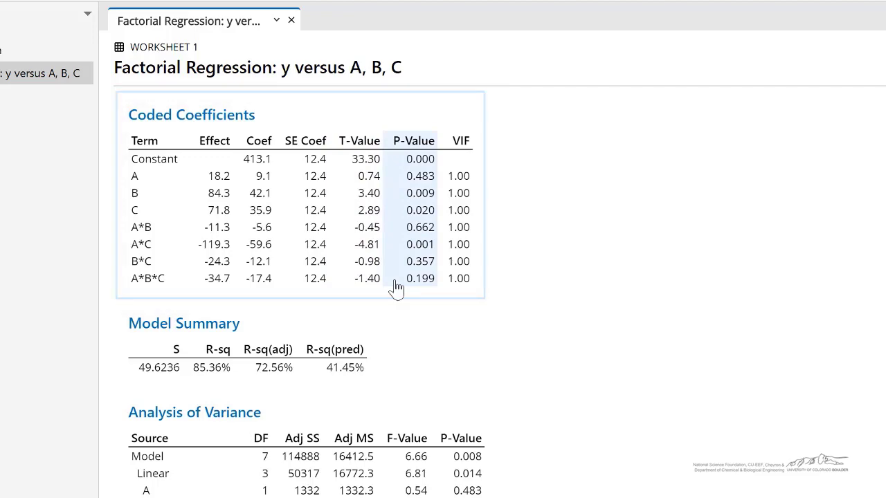
{"action": "scroll", "coordinate": [365, 420], "scroll_direction": "down", "scroll_amount": 3}
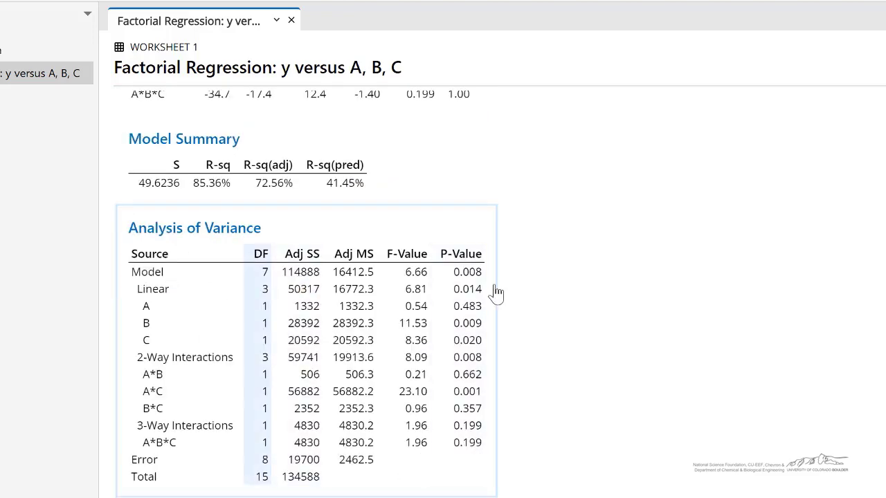
{"action": "scroll", "coordinate": [271, 233], "scroll_direction": "down", "scroll_amount": 2}
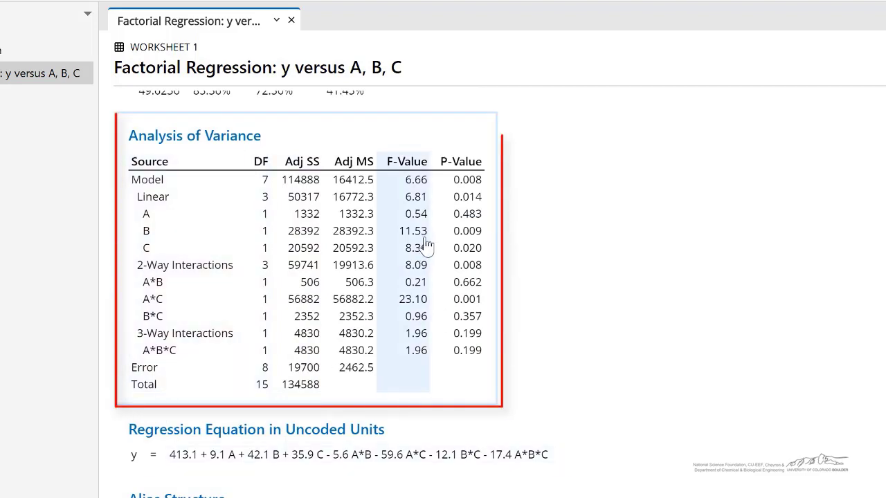